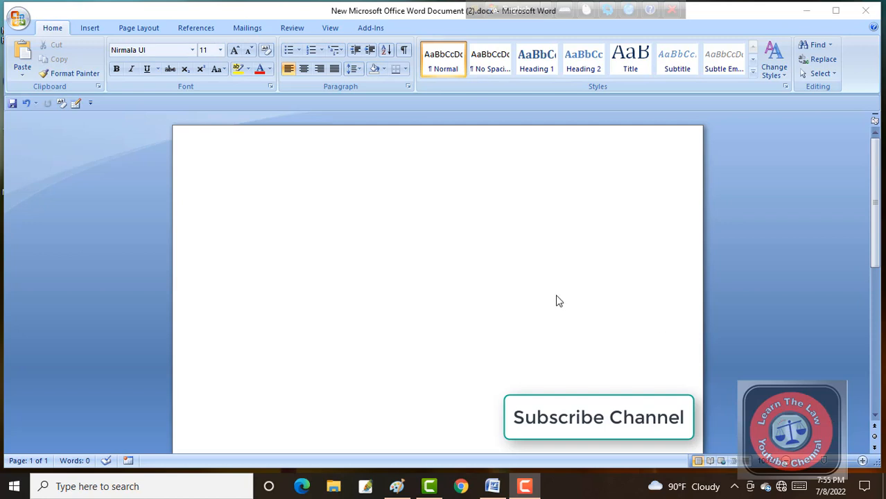
Draw a nearly horizontal straight line about 2.7" long near the top of the blank page
{"action": "left_click", "coordinate": [91, 27]}
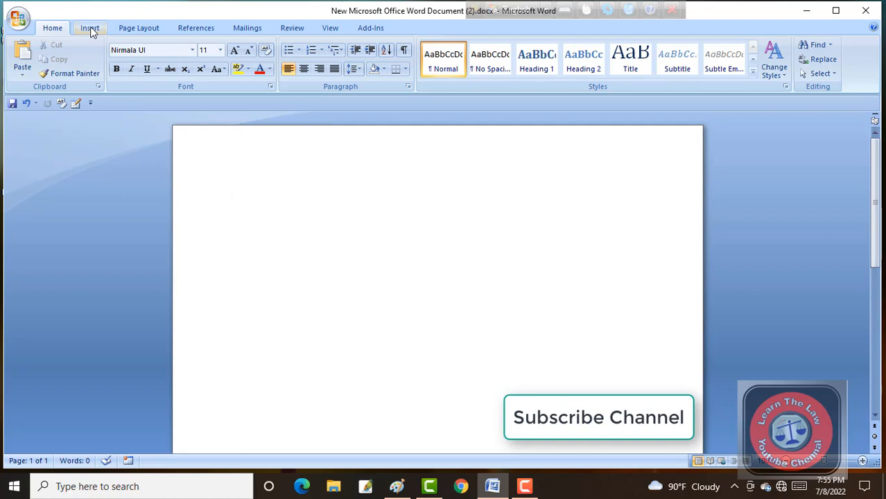
{"action": "left_click", "coordinate": [90, 28]}
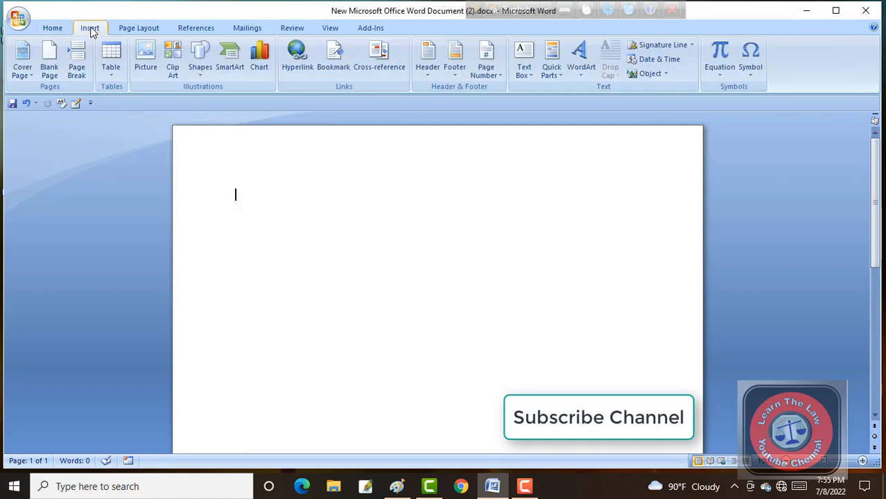
{"action": "left_click", "coordinate": [201, 69]}
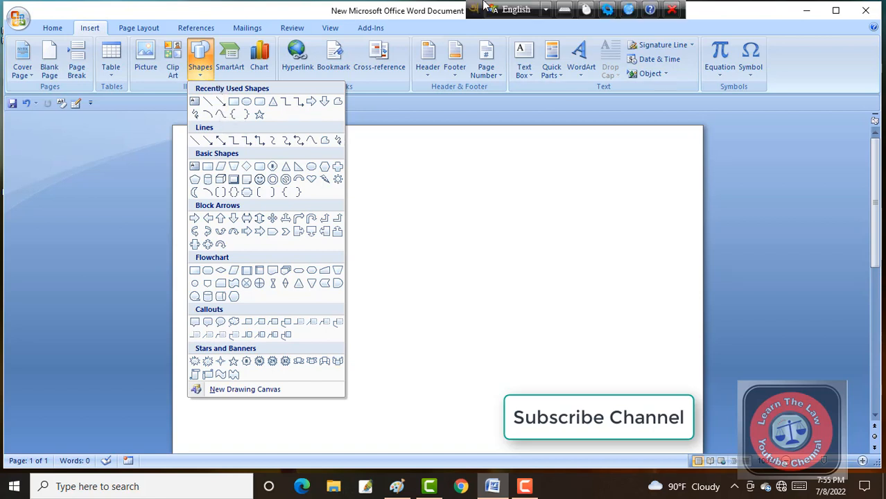
{"action": "left_click", "coordinate": [208, 102]}
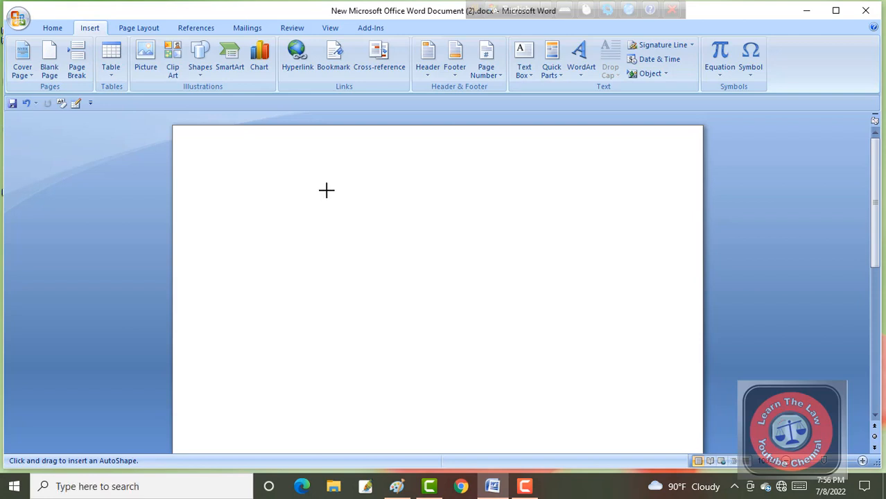
{"action": "mouse_move", "coordinate": [235, 195]}
{"action": "left_mouse_down"}
{"action": "mouse_move", "coordinate": [372, 206]}
{"action": "mouse_move", "coordinate": [403, 192]}
{"action": "left_mouse_up"}
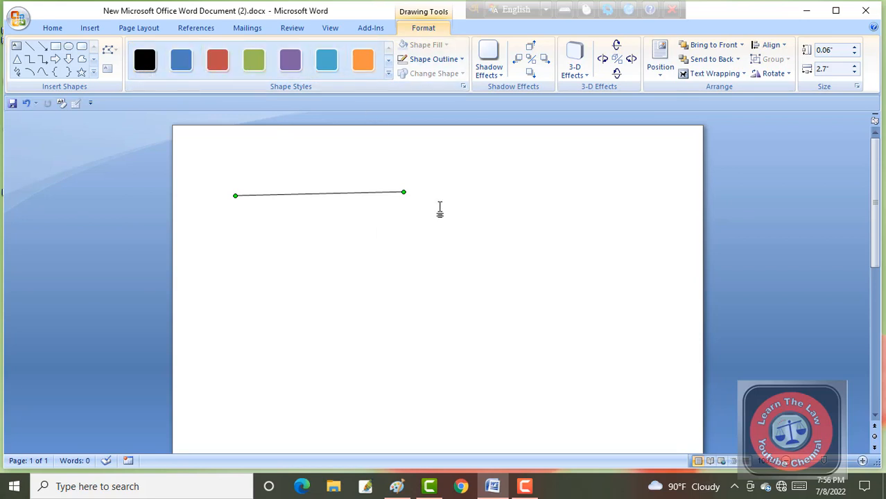
Draw a rectangle about 2.84" wide and 1.55" high below the line
{"action": "left_click", "coordinate": [90, 29]}
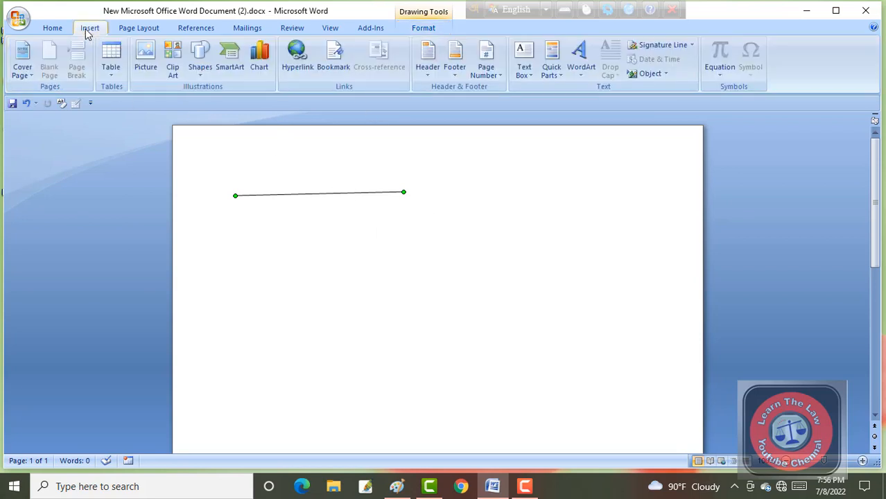
{"action": "left_click", "coordinate": [201, 70]}
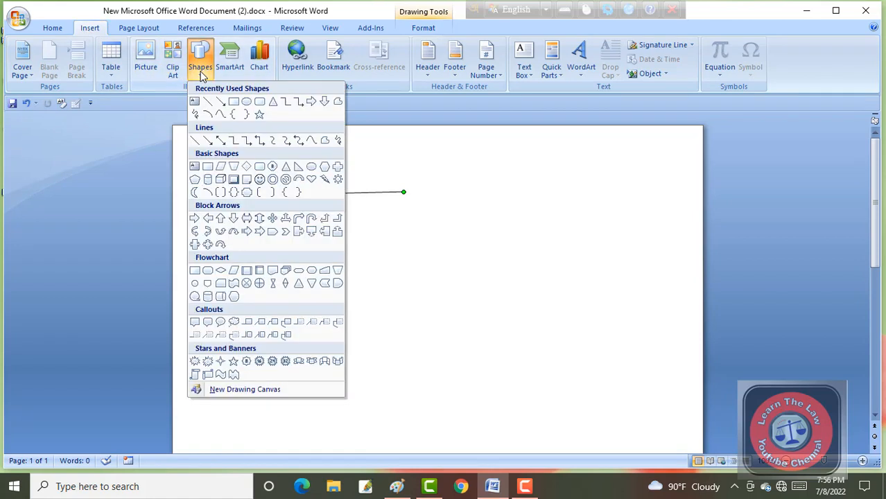
{"action": "left_click", "coordinate": [234, 101]}
{"action": "mouse_move", "coordinate": [296, 237]}
{"action": "left_mouse_down"}
{"action": "mouse_move", "coordinate": [364, 259]}
{"action": "mouse_move", "coordinate": [414, 303]}
{"action": "mouse_move", "coordinate": [474, 333]}
{"action": "left_mouse_up"}
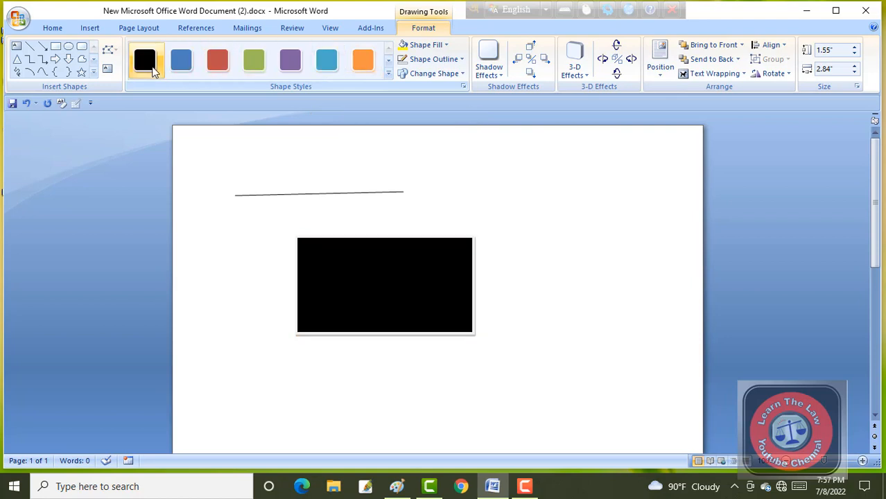
Apply the light-blue horizontal gradient shape style to the rectangle
{"action": "left_click", "coordinate": [388, 74]}
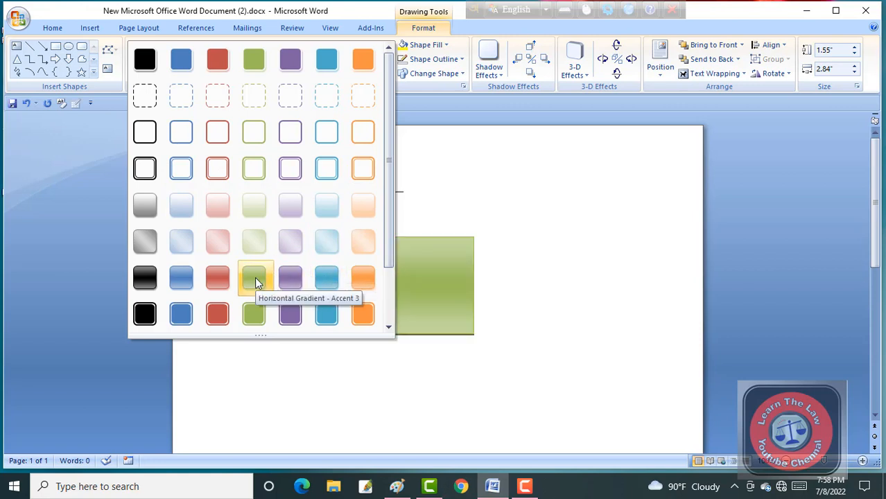
{"action": "left_click", "coordinate": [330, 281]}
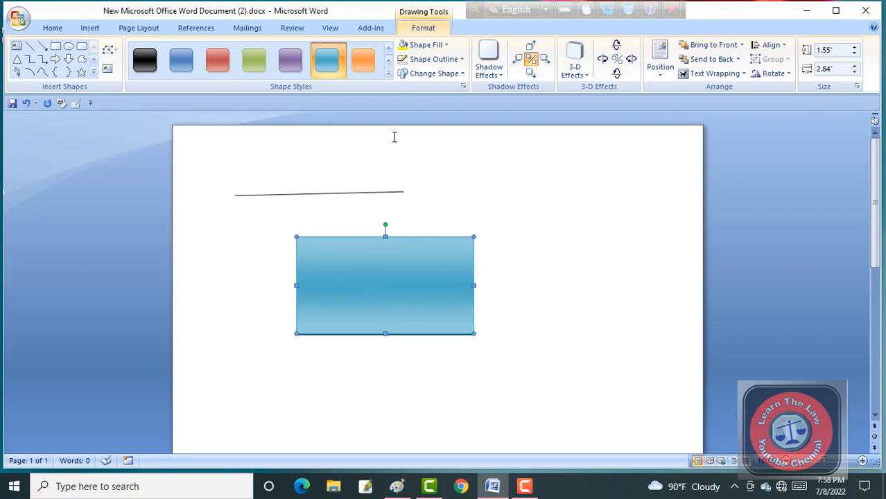
{"action": "left_click", "coordinate": [389, 73]}
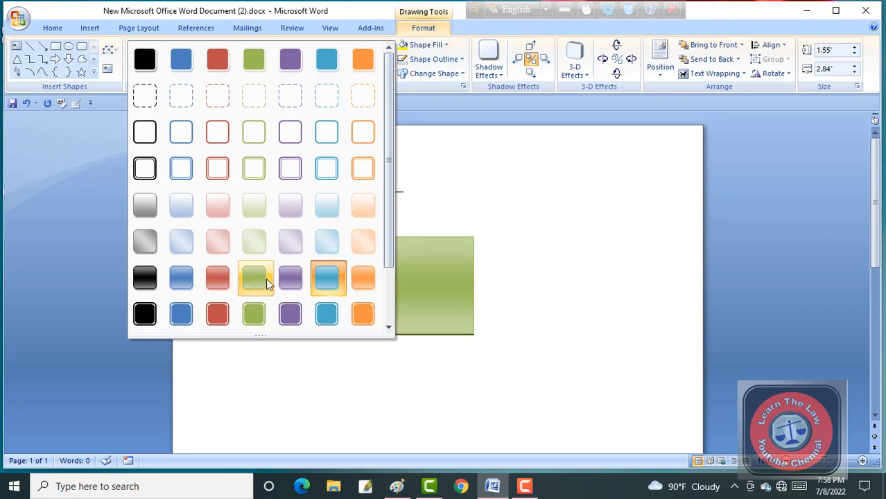
{"action": "left_click", "coordinate": [433, 289]}
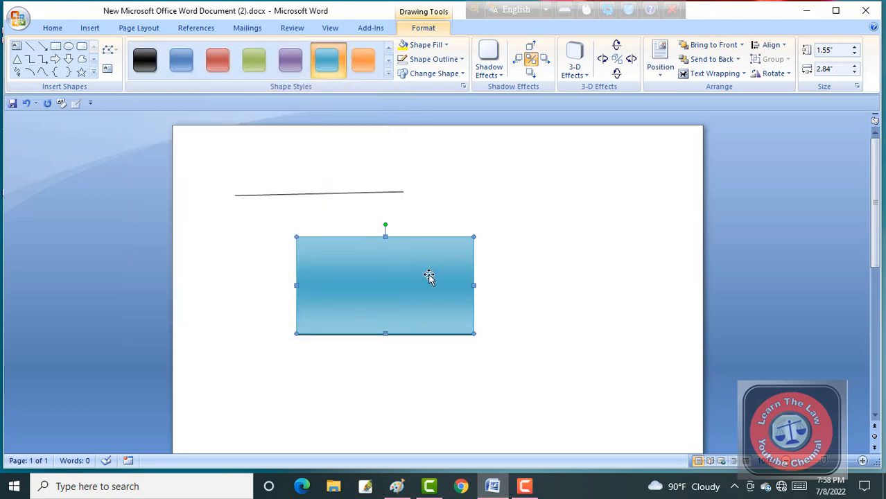
Fill the rectangle with custom purple RGB 195, 132, 234 and set its outline to the standard green colour
{"action": "left_click", "coordinate": [446, 45]}
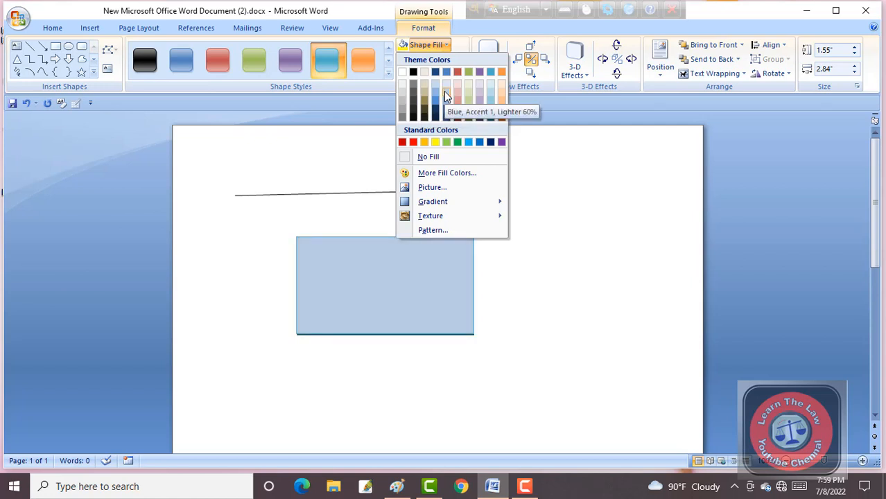
{"action": "left_click", "coordinate": [448, 174]}
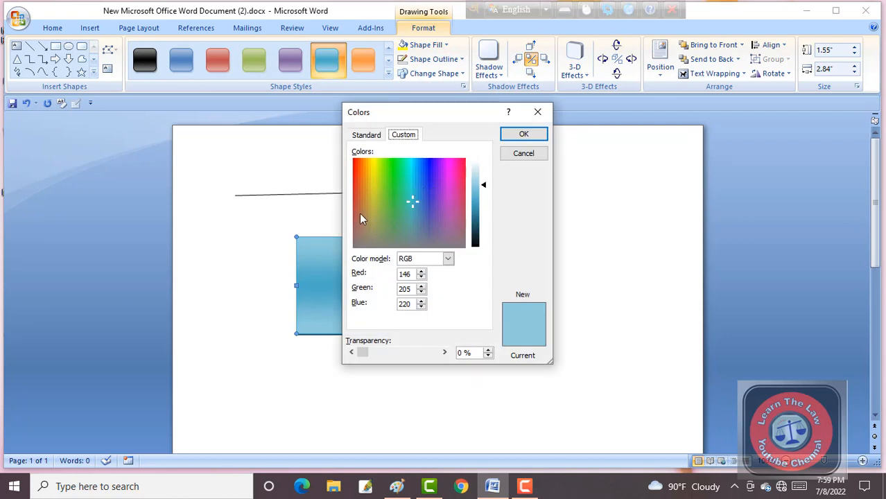
{"action": "left_click", "coordinate": [457, 173]}
{"action": "left_click", "coordinate": [453, 219]}
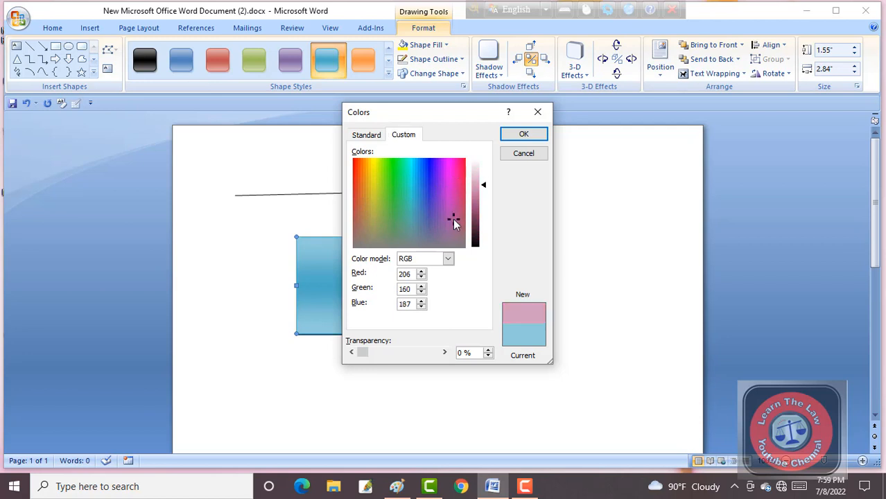
{"action": "left_click", "coordinate": [358, 179]}
{"action": "left_click_drag", "start_coordinate": [417, 195], "coordinate": [439, 183]}
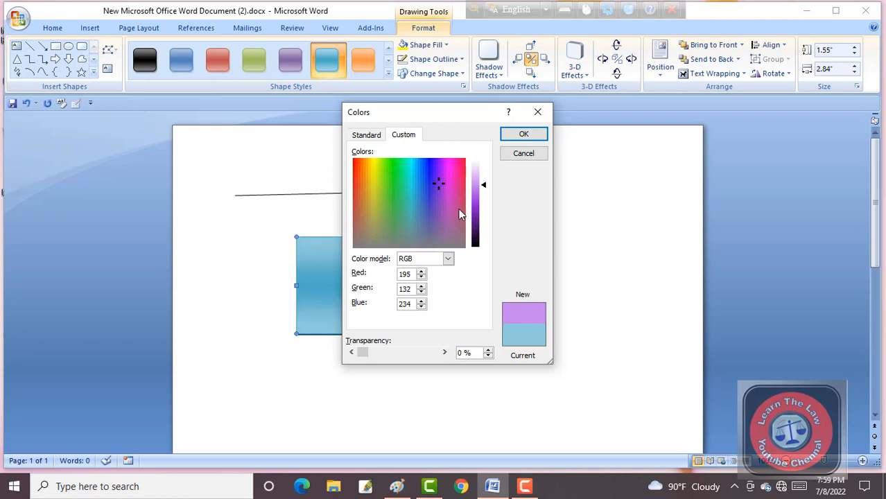
{"action": "left_click", "coordinate": [511, 140]}
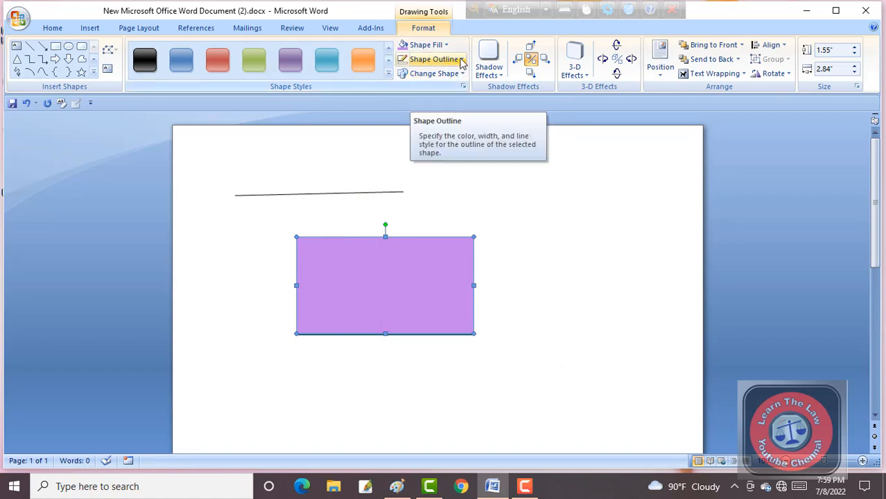
{"action": "left_click", "coordinate": [460, 60]}
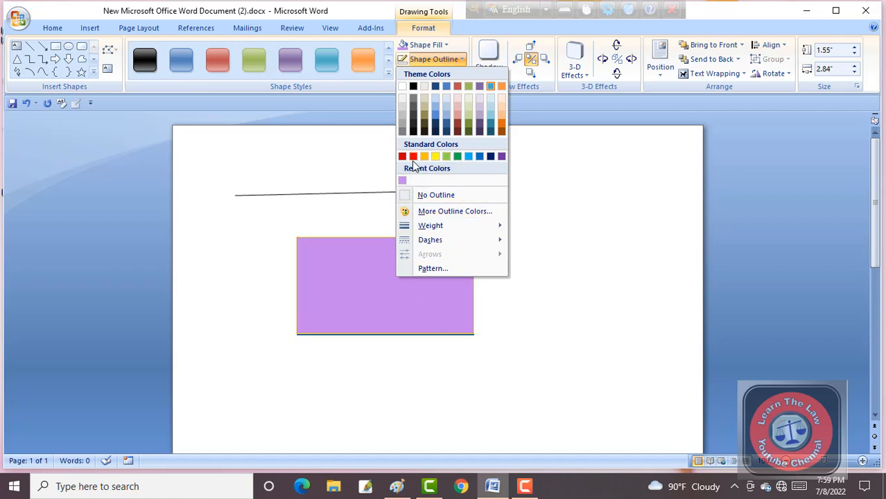
{"action": "left_click", "coordinate": [456, 156]}
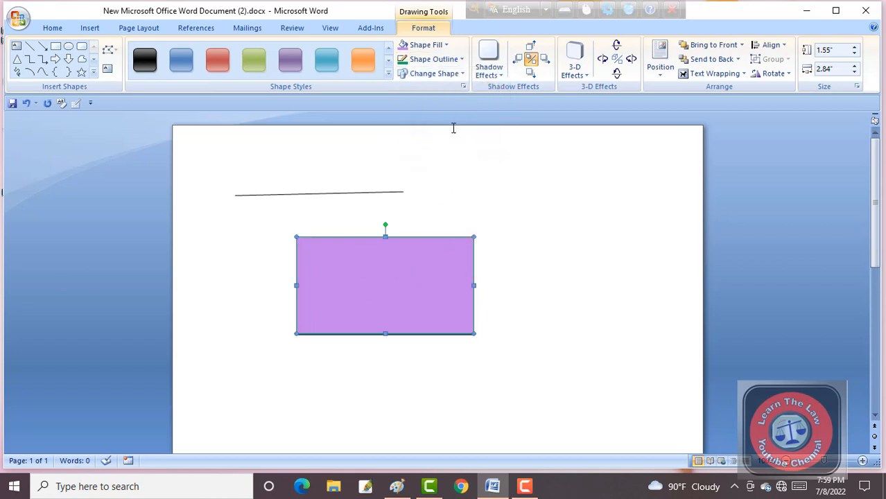
Try changing the purple shape to an oval, a flowchart rectangle and the triangular Flowchart: Extract shape
{"action": "left_click", "coordinate": [462, 74]}
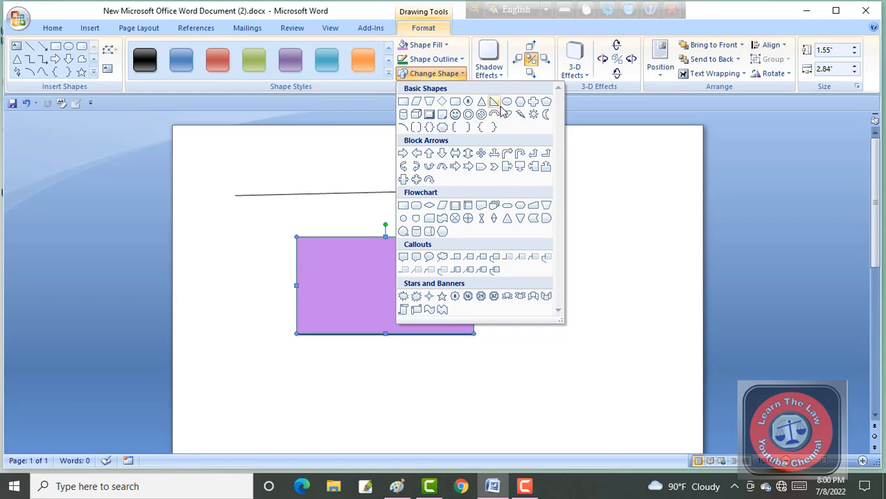
{"action": "left_click", "coordinate": [507, 102]}
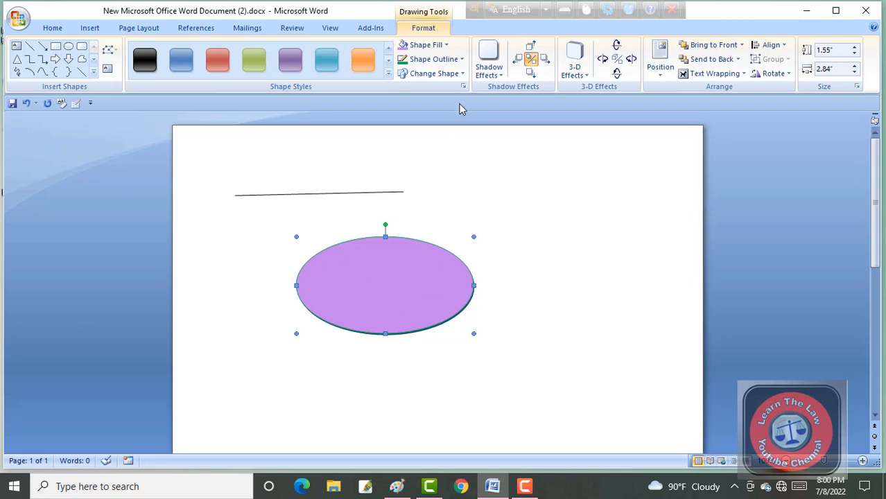
{"action": "left_click", "coordinate": [461, 75]}
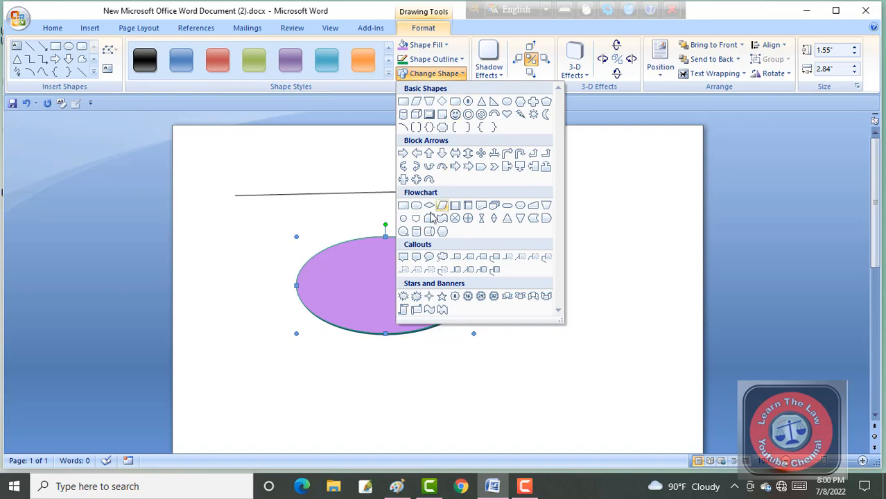
{"action": "left_click", "coordinate": [404, 206]}
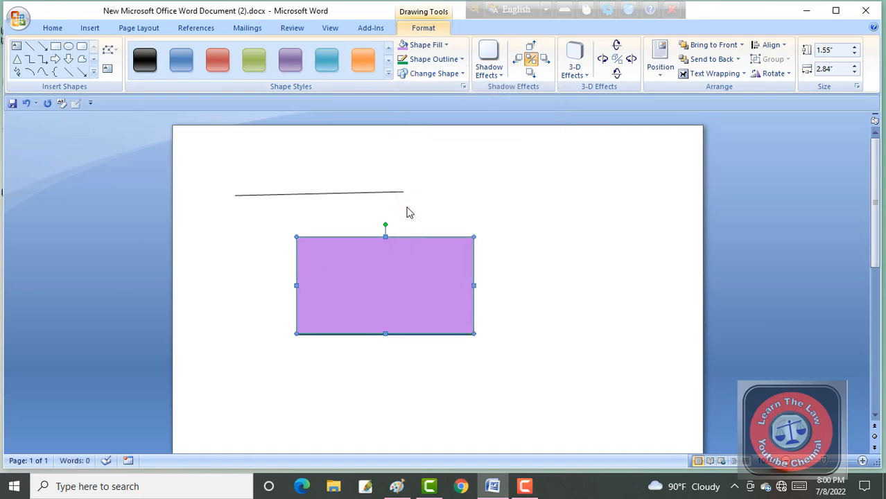
{"action": "left_click", "coordinate": [459, 74]}
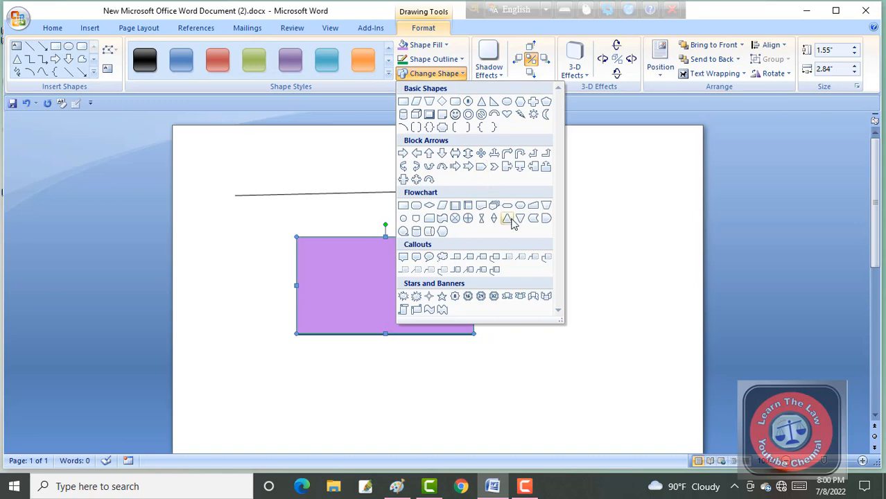
{"action": "left_click", "coordinate": [512, 220]}
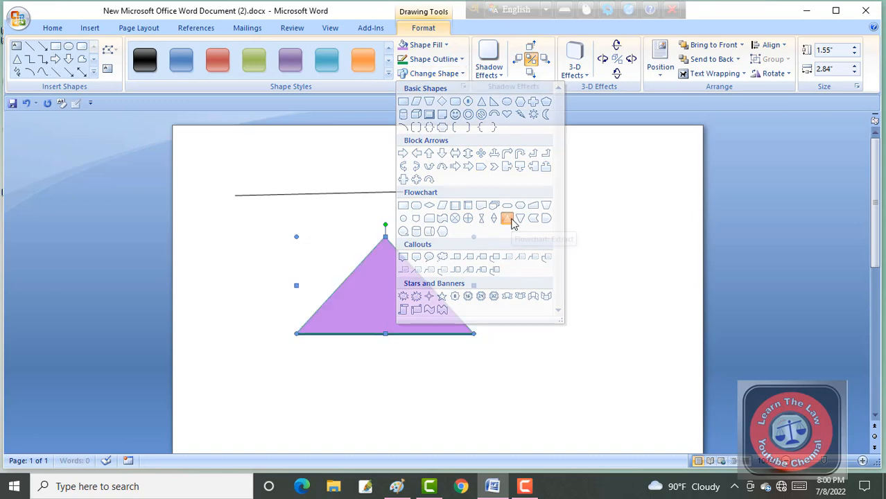
Change the purple triangle into a parallelogram
{"action": "left_click", "coordinate": [462, 73]}
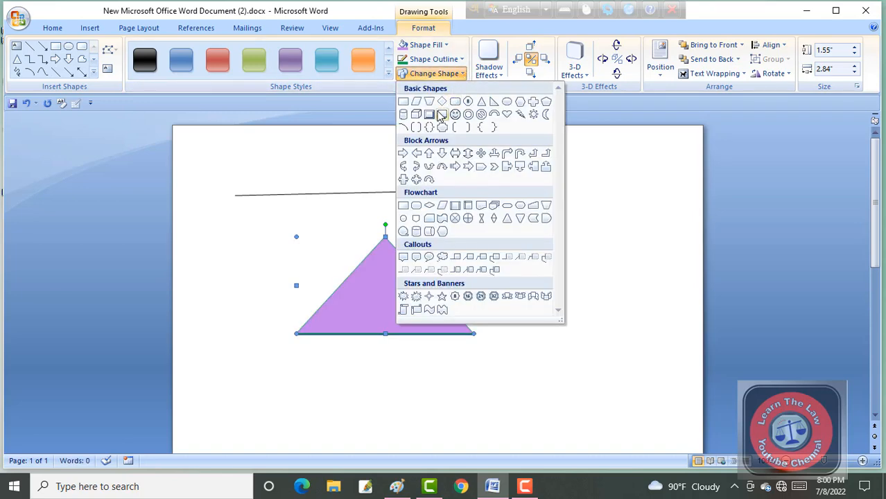
{"action": "left_click", "coordinate": [417, 101]}
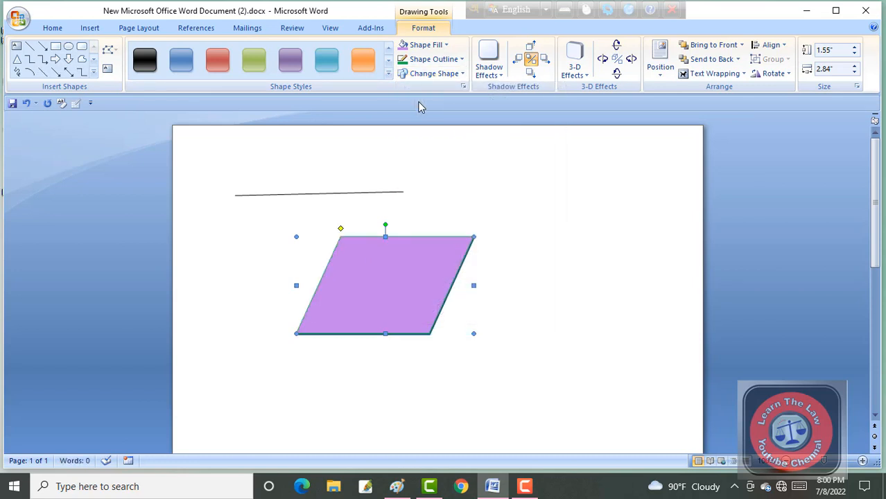
{"action": "left_click", "coordinate": [500, 75]}
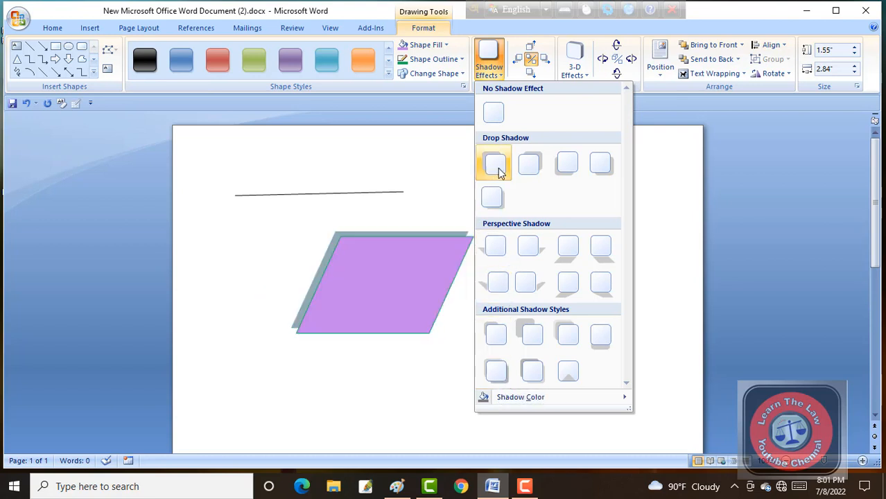
{"action": "left_click", "coordinate": [456, 197]}
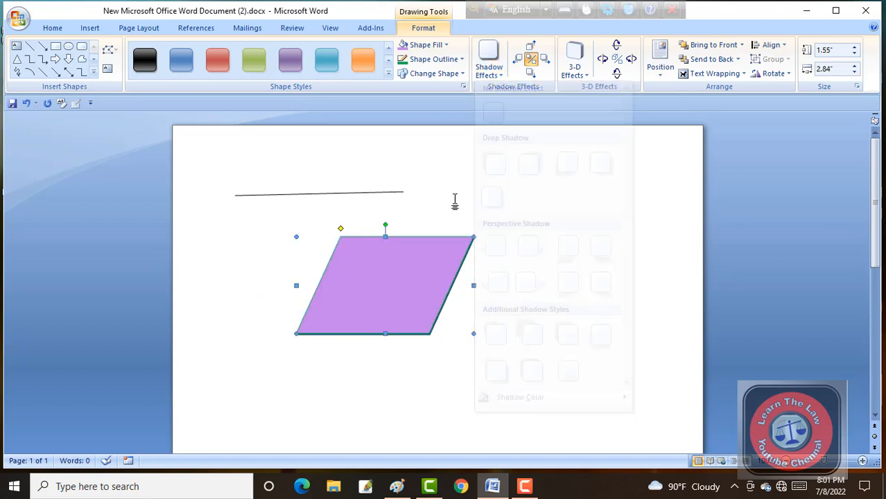
{"action": "left_click", "coordinate": [455, 298]}
{"action": "left_click", "coordinate": [419, 286]}
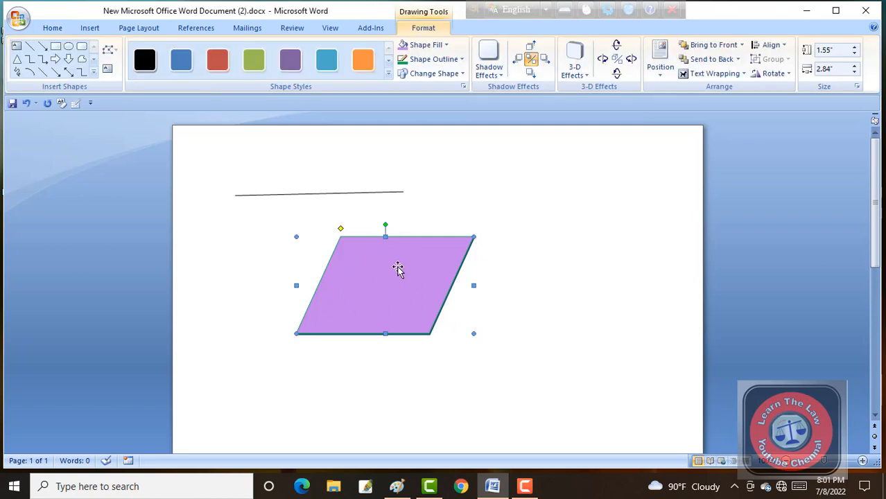
Move the parallelogram slightly up and to the right, just below the line
{"action": "scroll", "coordinate": [398, 269], "scroll_direction": "down", "scroll_amount": 10}
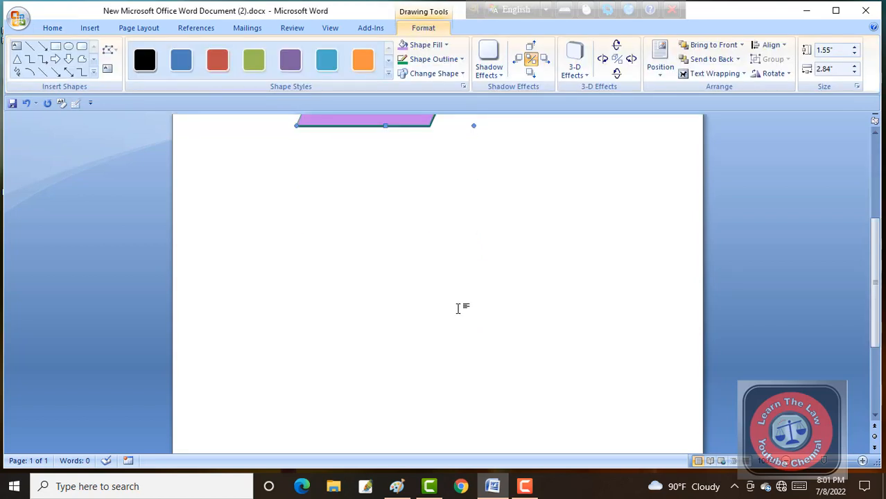
{"action": "scroll", "coordinate": [406, 146], "scroll_direction": "up", "scroll_amount": 5}
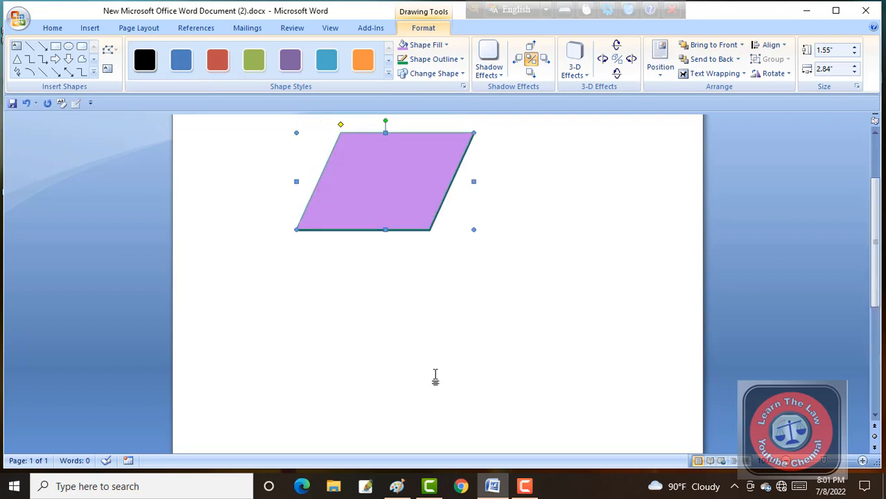
{"action": "scroll", "coordinate": [436, 377], "scroll_direction": "down", "scroll_amount": 3}
{"action": "scroll", "coordinate": [431, 254], "scroll_direction": "up", "scroll_amount": 3}
{"action": "left_click_drag", "start_coordinate": [389, 227], "coordinate": [441, 205]}
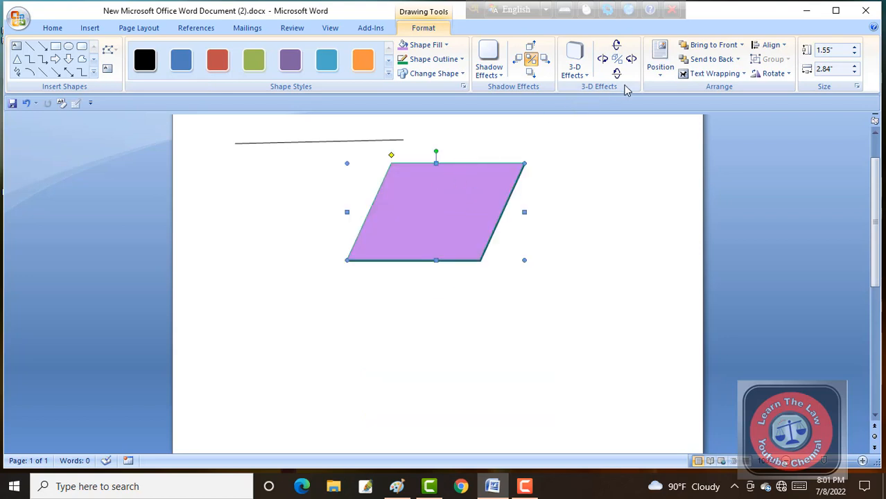
Position the parallelogram at the top left of the page with text wrapping
{"action": "left_click", "coordinate": [657, 72]}
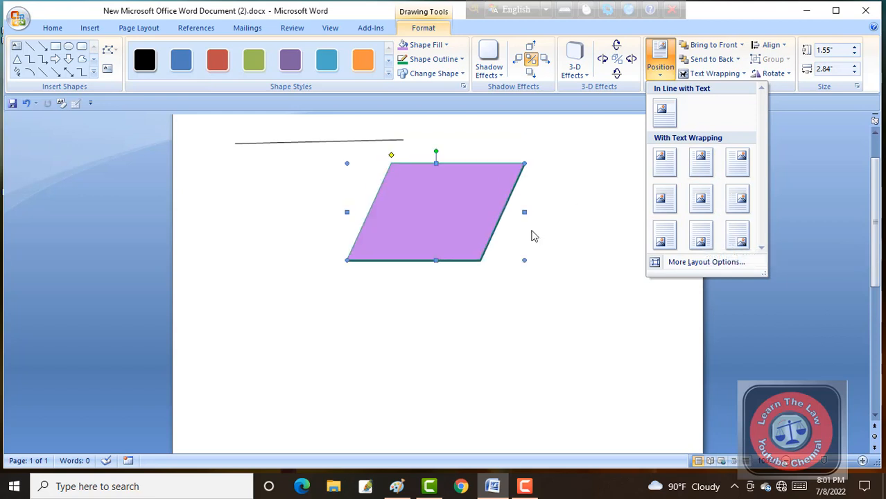
{"action": "left_click", "coordinate": [662, 164]}
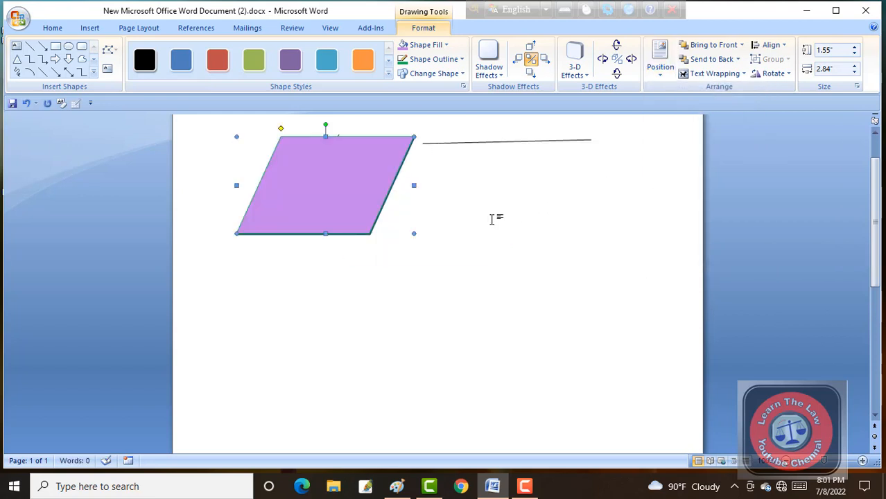
Apply Square text wrapping to the purple parallelogram and move it down and to the right, near the middle of the page
{"action": "left_click", "coordinate": [742, 76]}
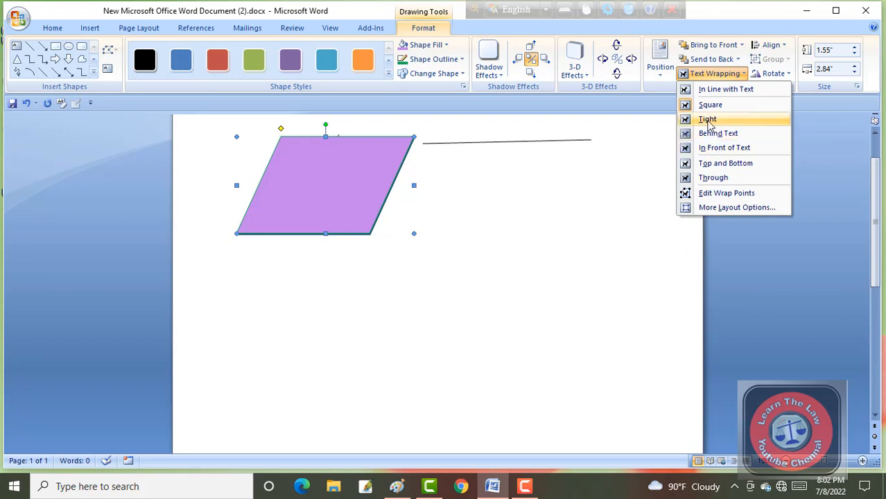
{"action": "left_click", "coordinate": [709, 105]}
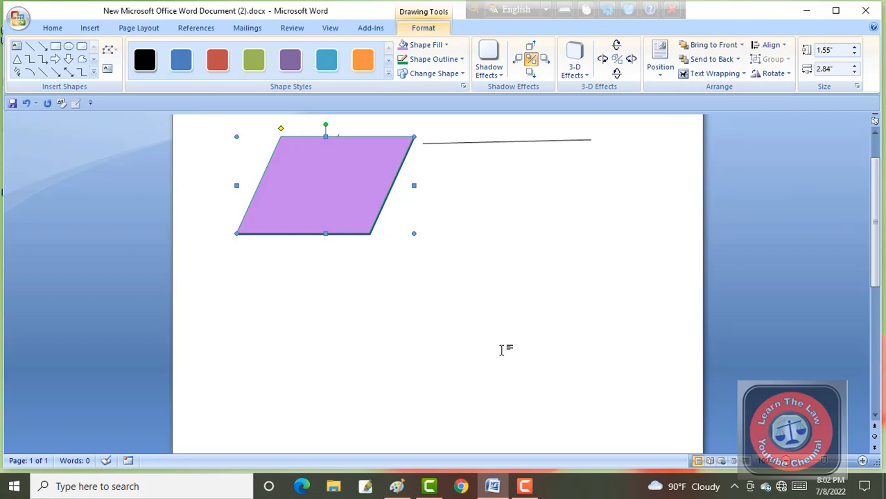
{"action": "left_click_drag", "start_coordinate": [386, 256], "coordinate": [453, 308]}
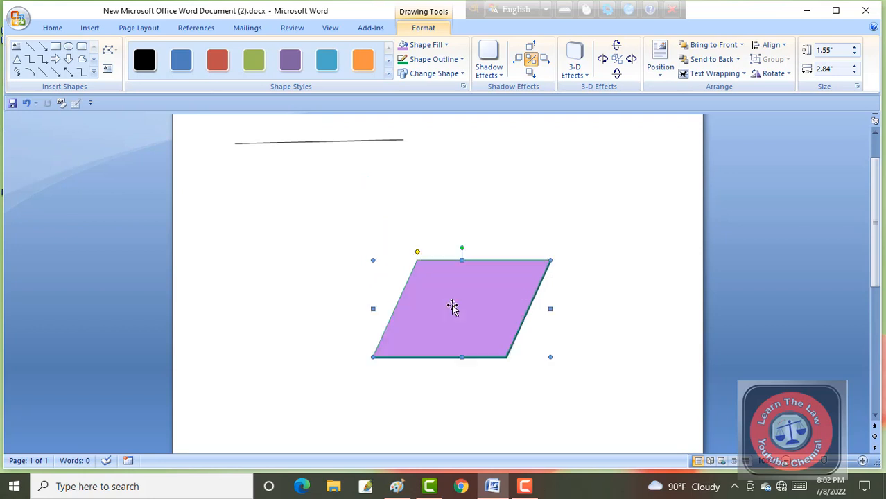
Change the parallelogram's text wrapping to Behind Text and deselect the shape
{"action": "left_click", "coordinate": [745, 74]}
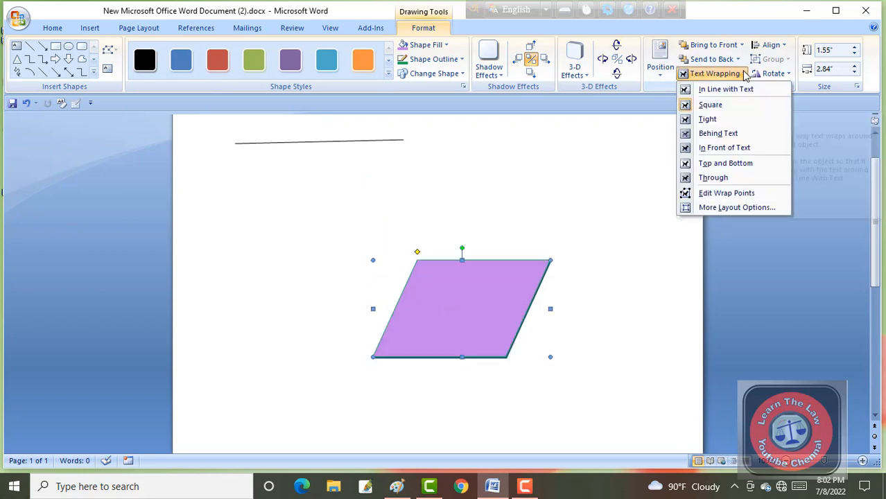
{"action": "left_click", "coordinate": [718, 133]}
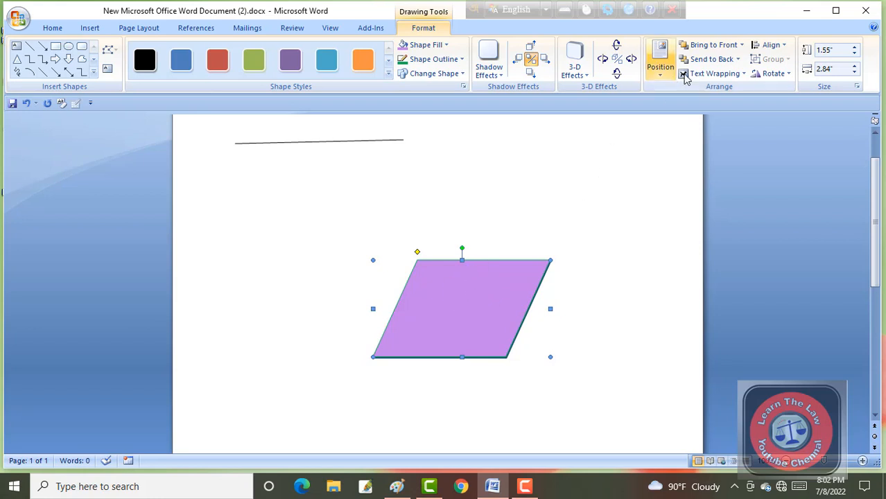
{"action": "left_click", "coordinate": [745, 75]}
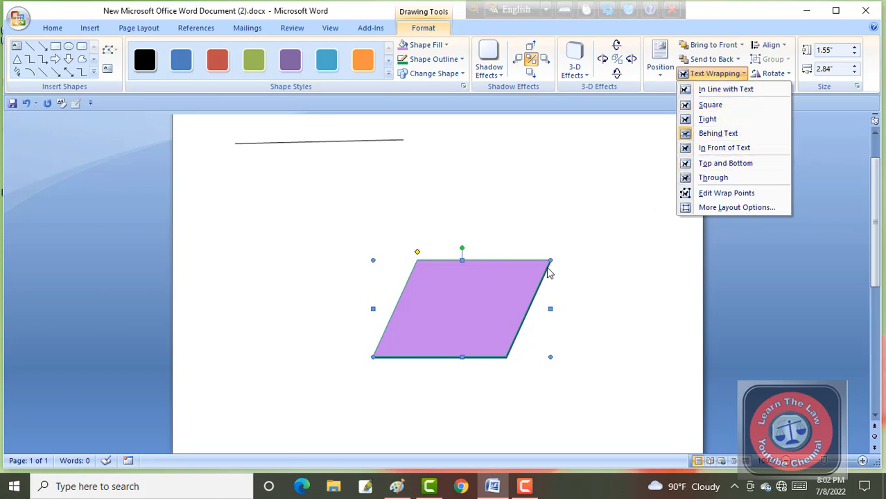
{"action": "left_click", "coordinate": [608, 237]}
{"action": "left_click", "coordinate": [606, 235]}
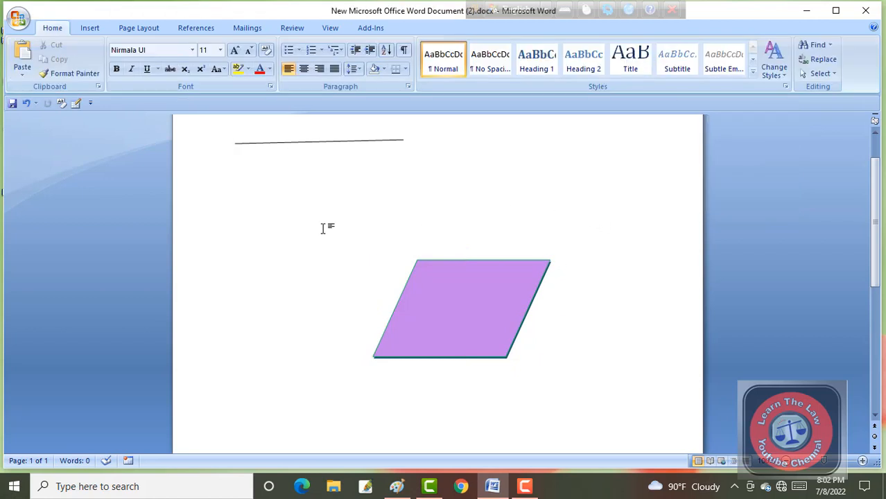
Add the text "allah" inside the purple parallelogram
{"action": "left_click", "coordinate": [441, 297]}
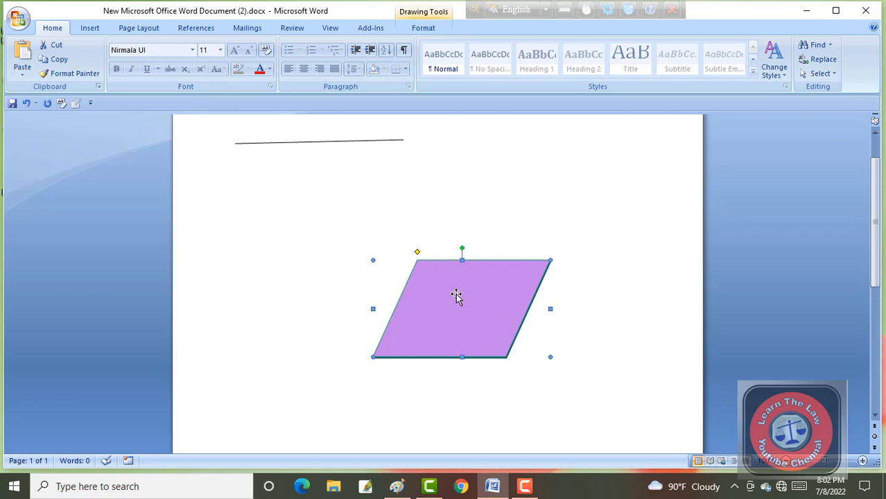
{"action": "left_click", "coordinate": [427, 28]}
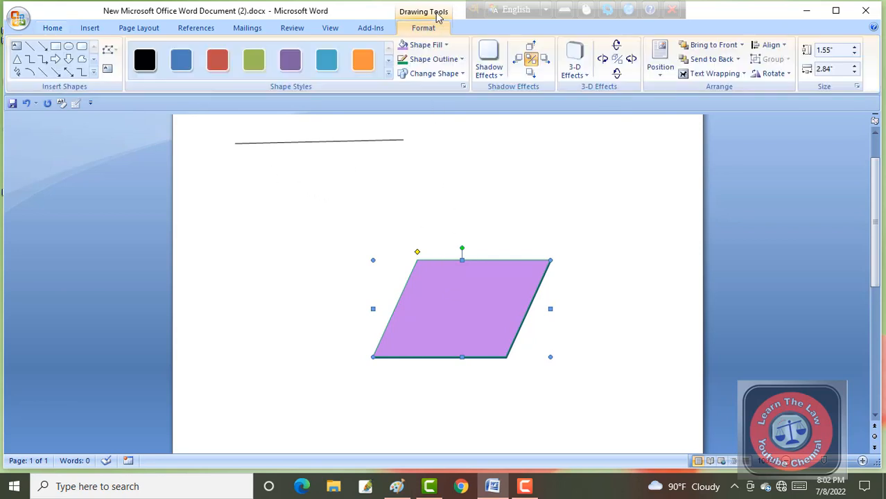
{"action": "left_click", "coordinate": [107, 68]}
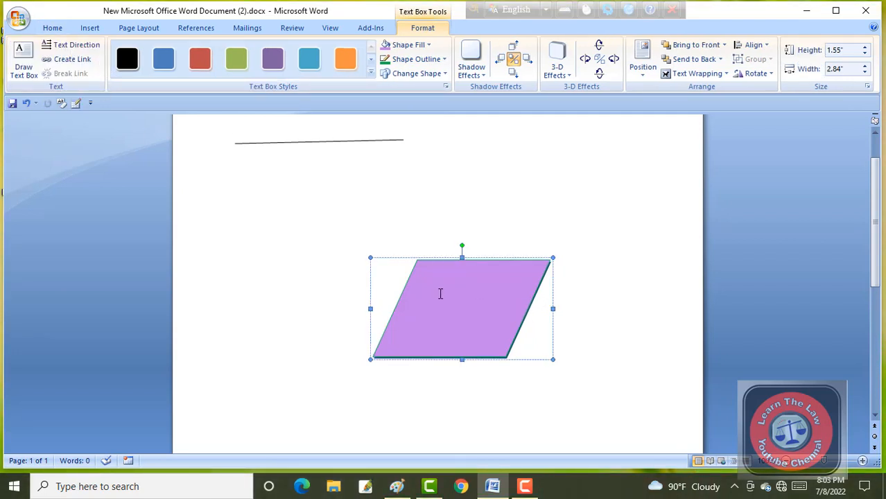
{"action": "type", "text": "a"}
{"action": "type", "text": "llah"}
{"action": "left_click", "coordinate": [279, 271]}
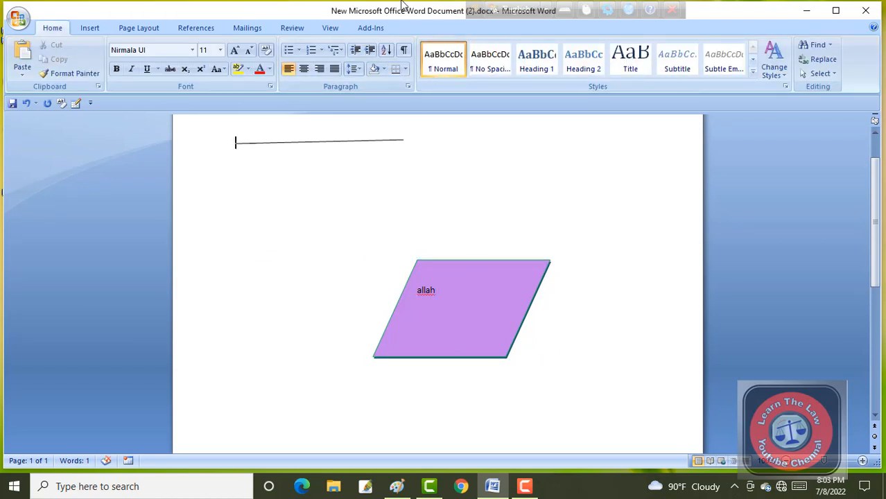
{"action": "left_click", "coordinate": [473, 321]}
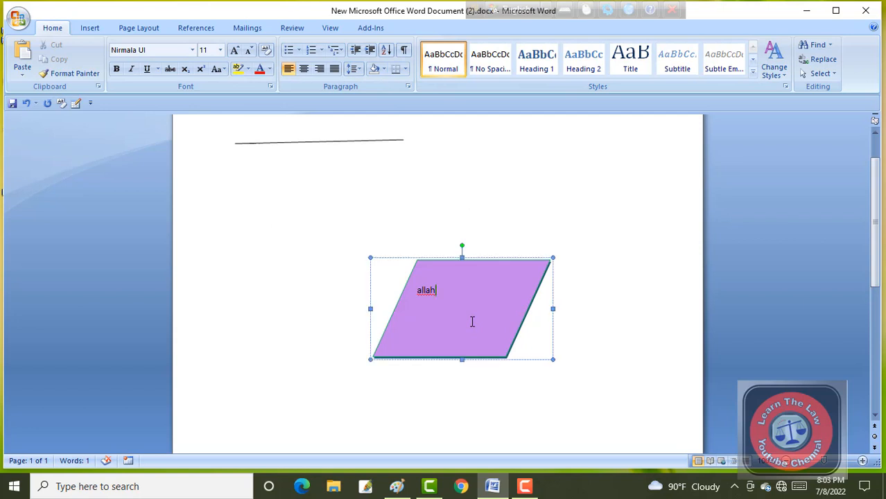